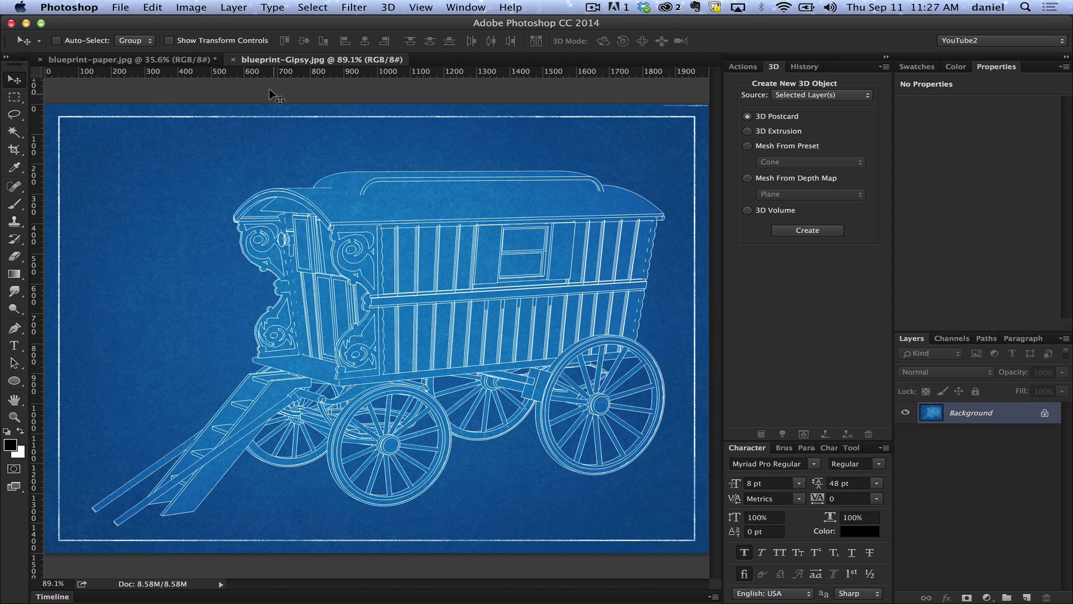
# Switch to the blank blueprint-paper.jpg document tab.
pyautogui.click(115, 62)
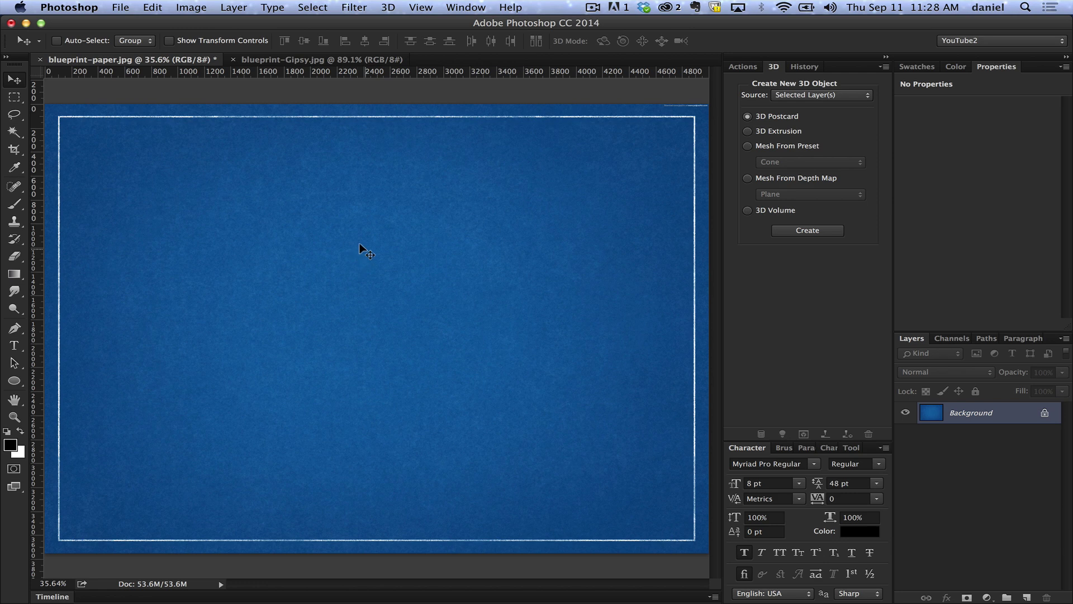
# Choose 3D > New 3D Layer from File and load the .3DS model from Dropbox's 3D Software folder.
pyautogui.click(388, 8)
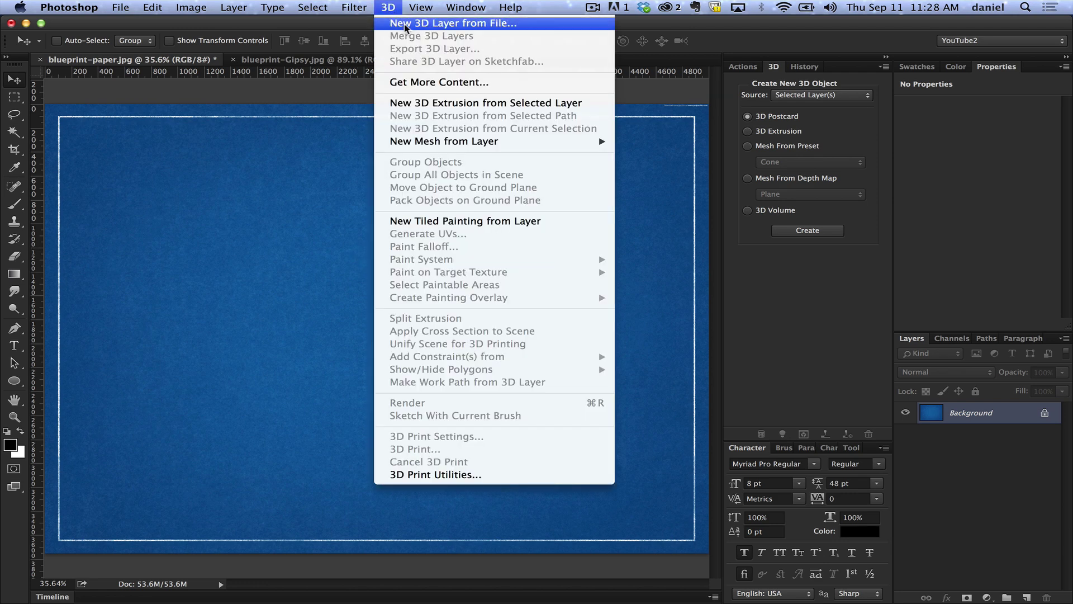
pyautogui.click(404, 25)
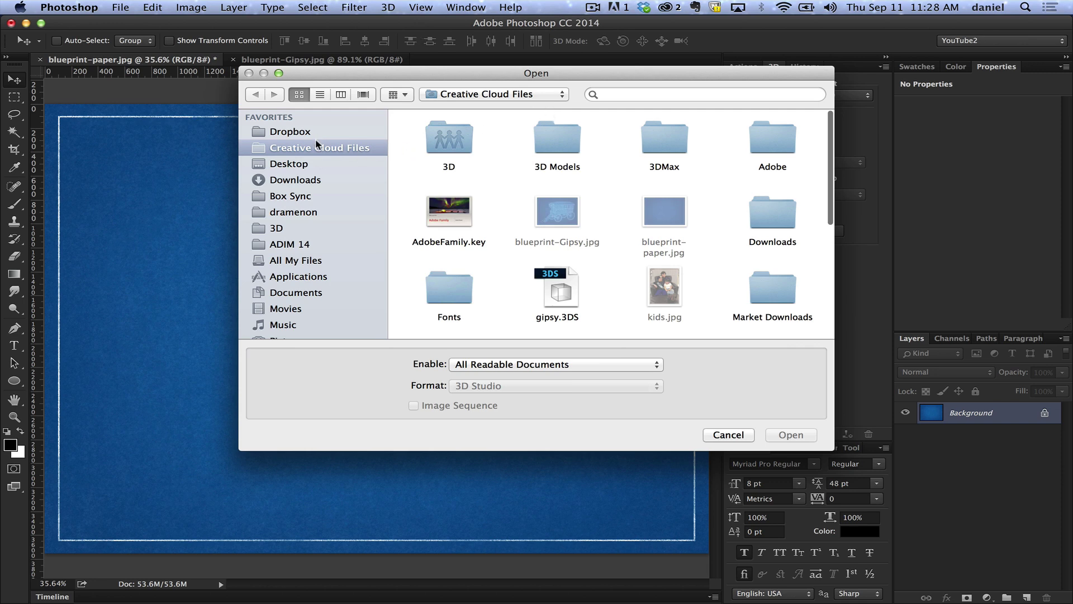
pyautogui.click(289, 132)
pyautogui.click(448, 145)
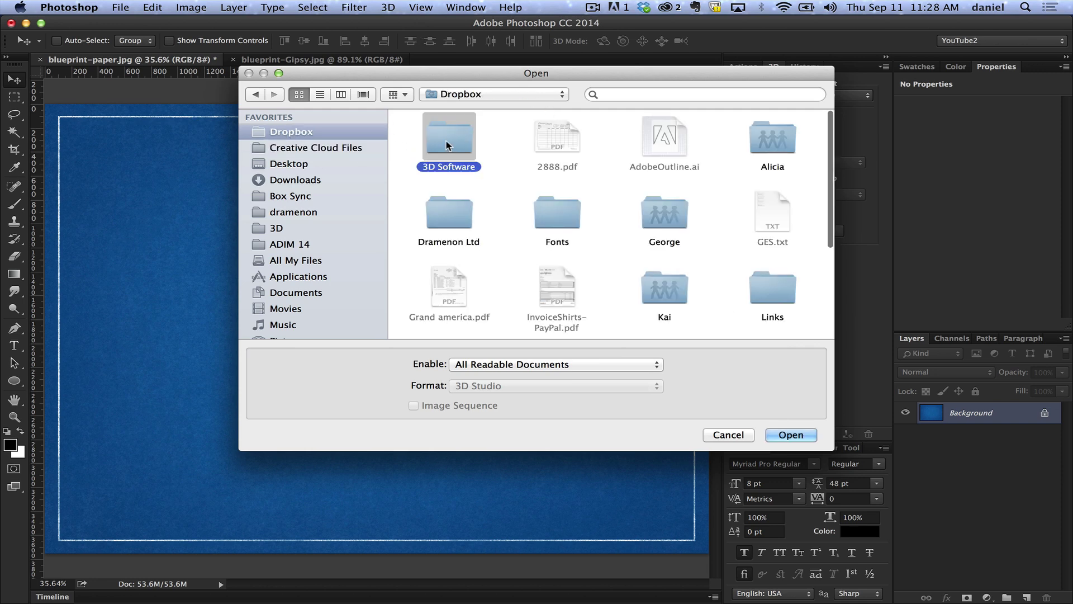
pyautogui.doubleClick(447, 146)
pyautogui.doubleClick(565, 143)
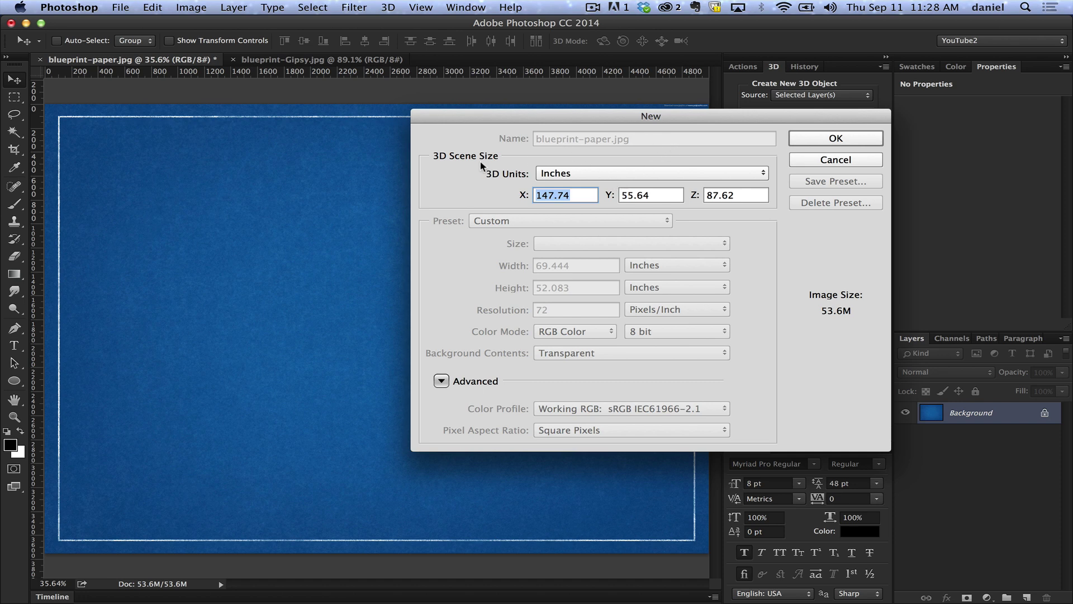
# Keep scene units in Inches and set X to 12, giving Y 4.51 and Z 7.11.
pyautogui.click(586, 177)
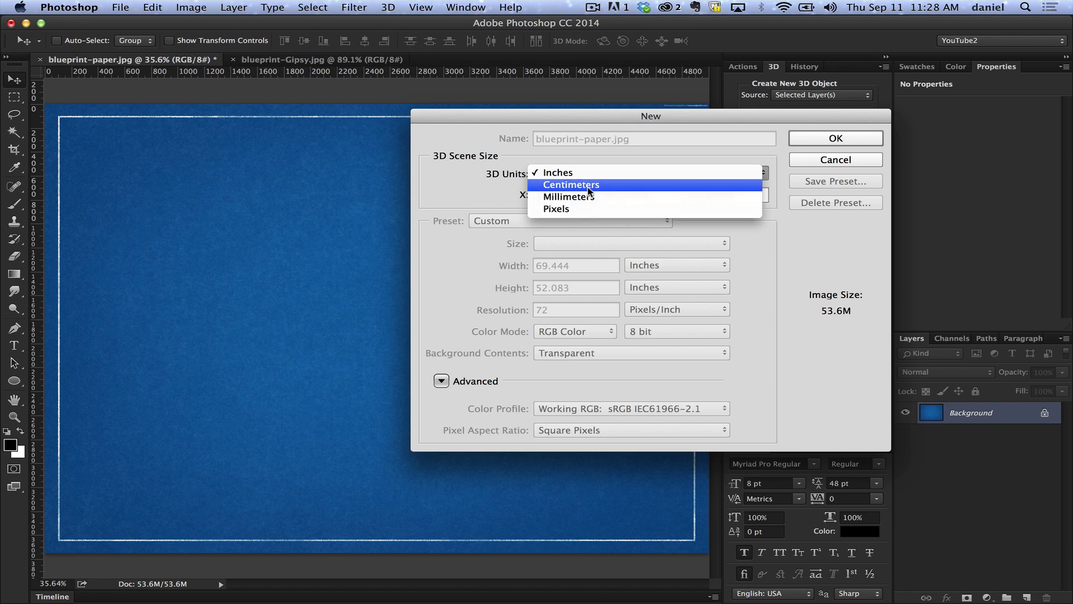
pyautogui.click(588, 175)
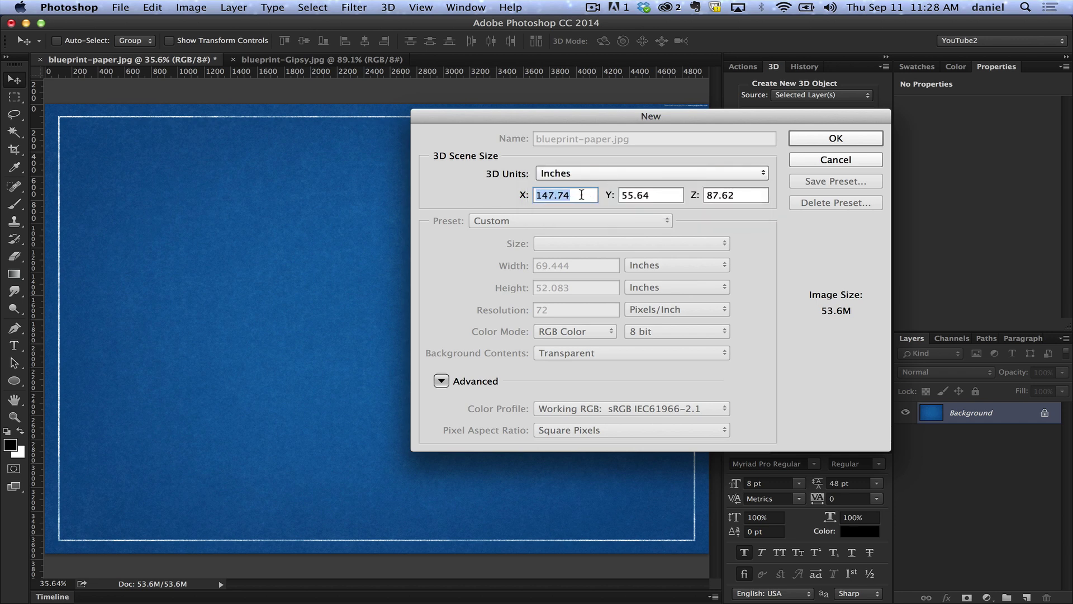
pyautogui.write('12')
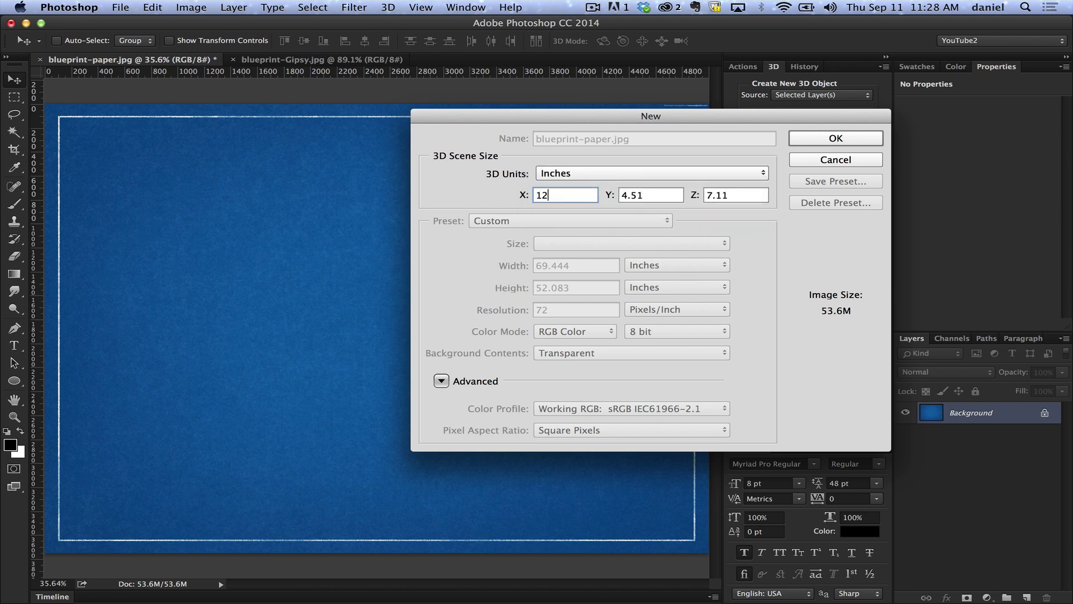
# Confirm the 12-inch scene size and orbit the wagon to a raised three-quarter view.
pyautogui.click(819, 140)
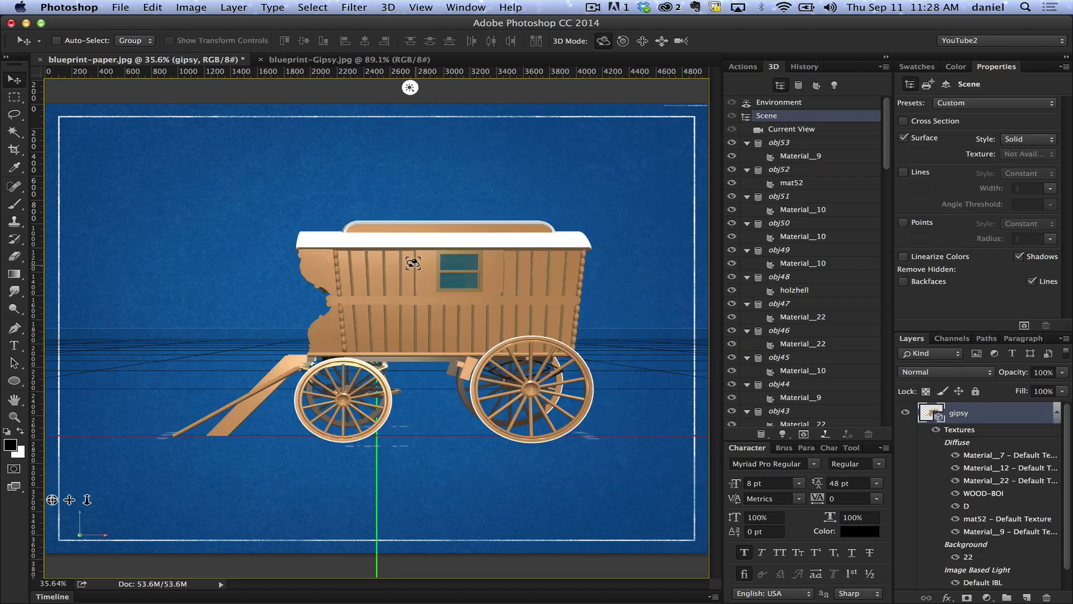
pyautogui.moveTo(413, 169); pyautogui.dragTo(391, 290)
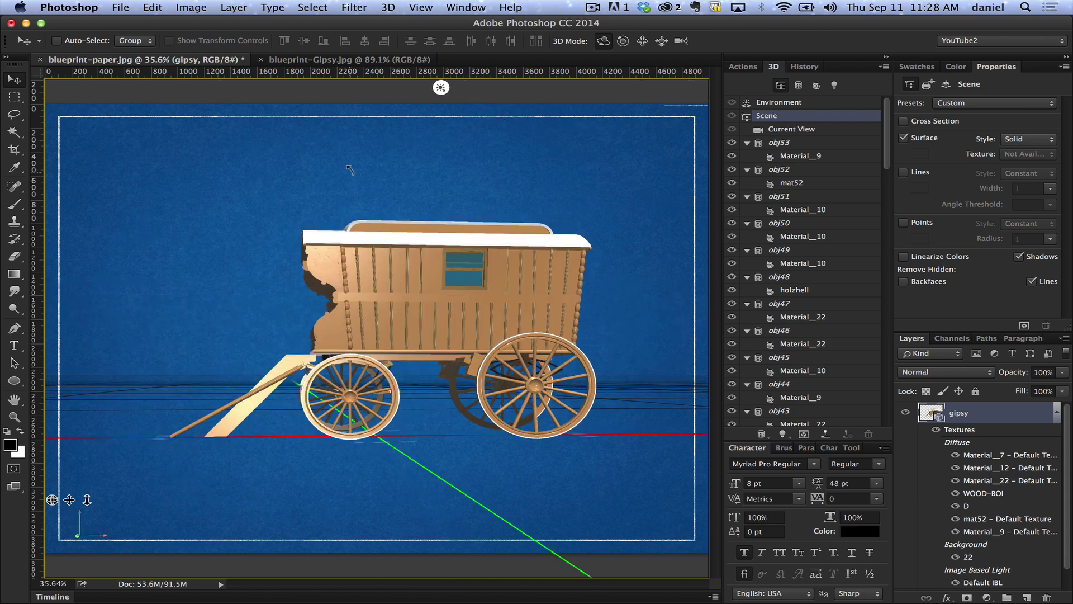
pyautogui.moveTo(352, 172); pyautogui.dragTo(353, 201)
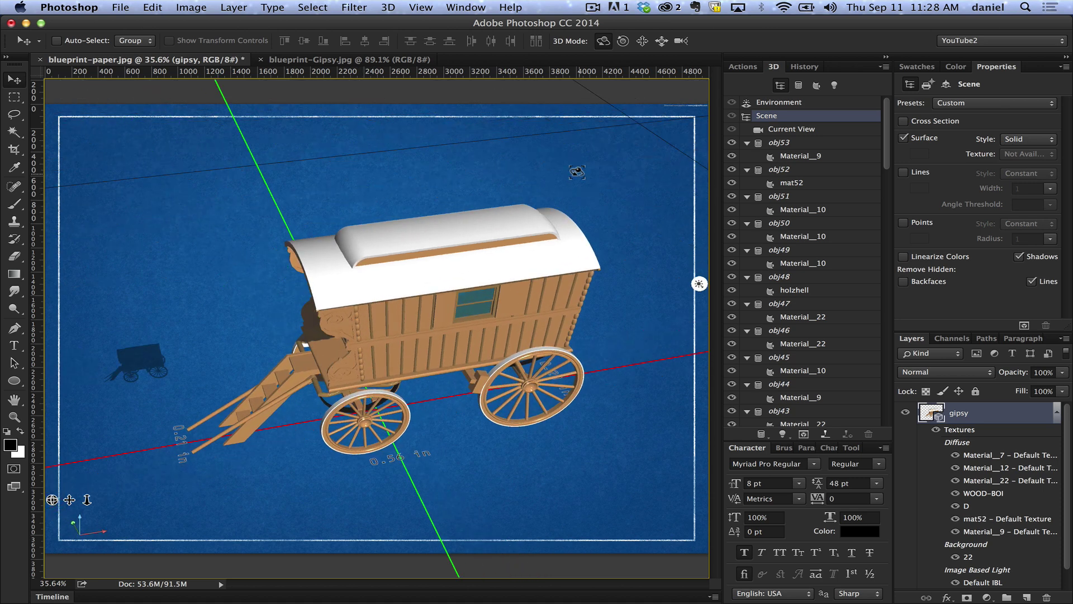
# Select the obj53, obj52 and obj51 meshes in the 3D panel, then bring up the 3D menu.
pyautogui.click(756, 142)
pyautogui.click(766, 169)
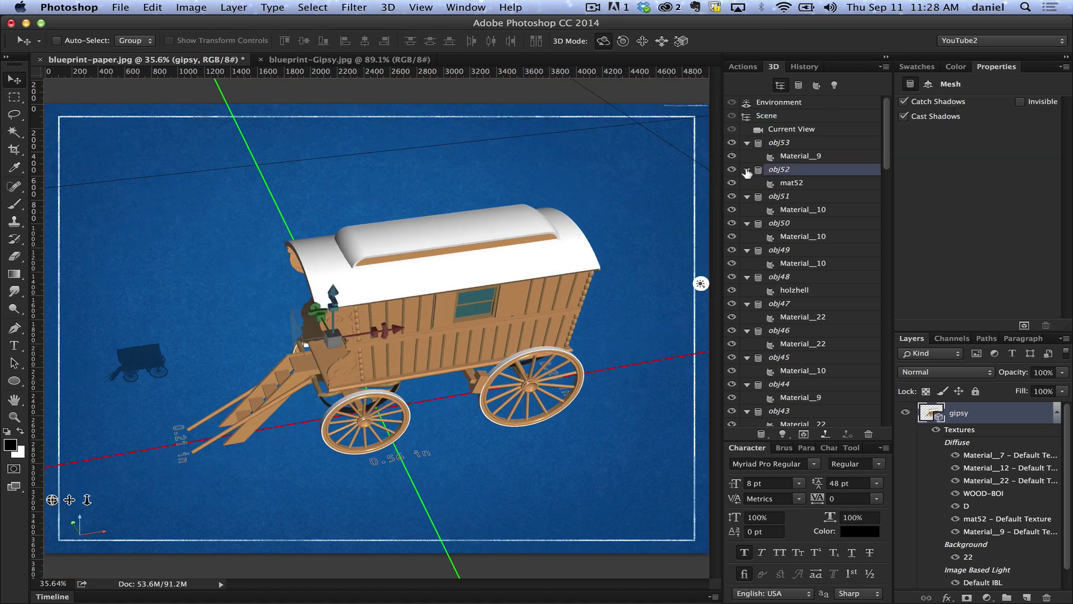
pyautogui.click(760, 196)
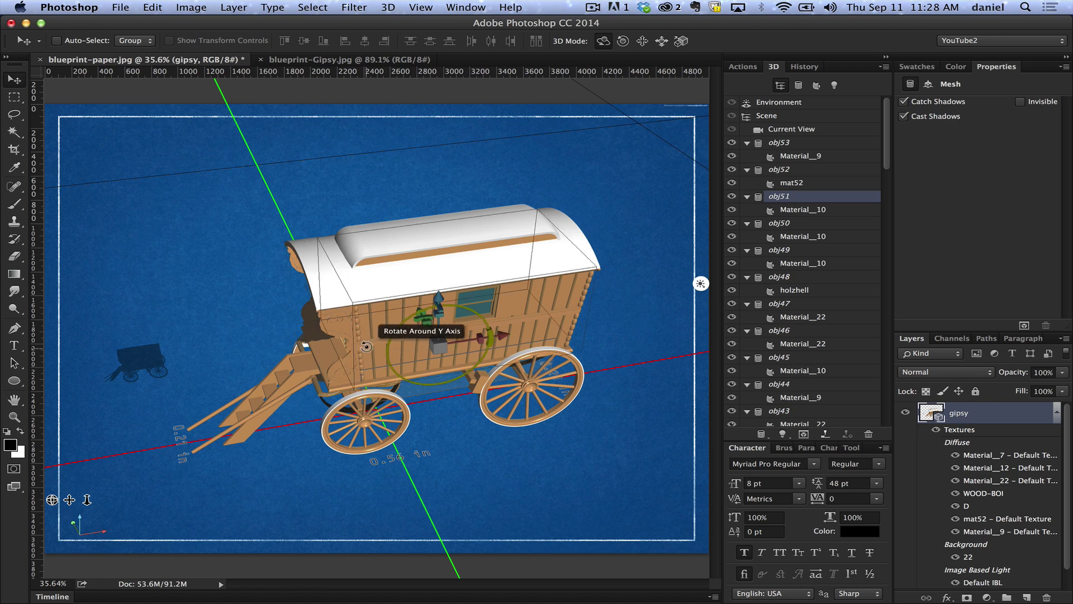
pyautogui.click(420, 309)
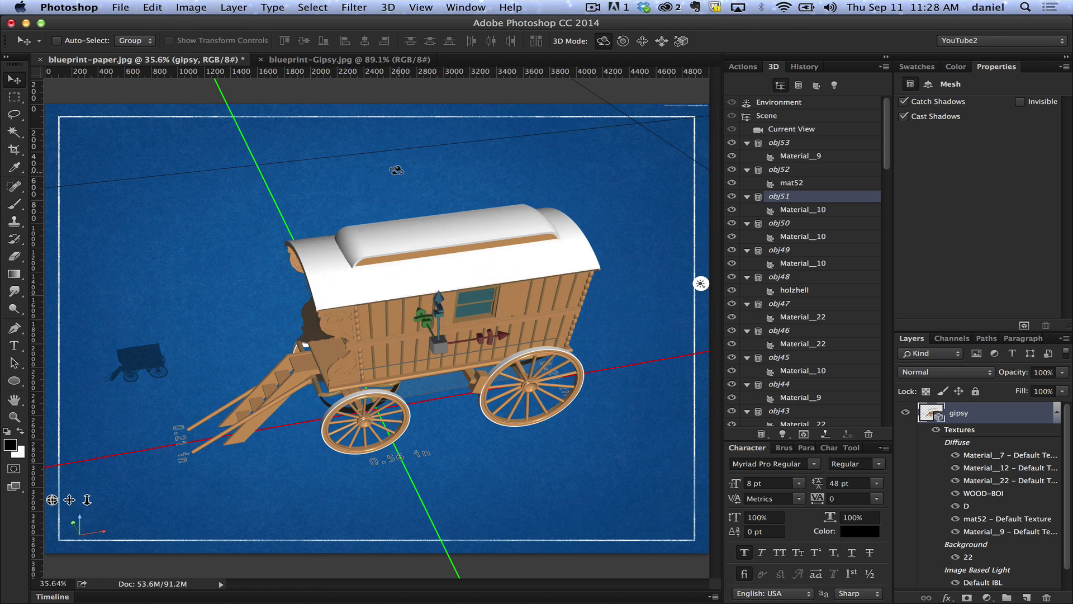
pyautogui.click(388, 7)
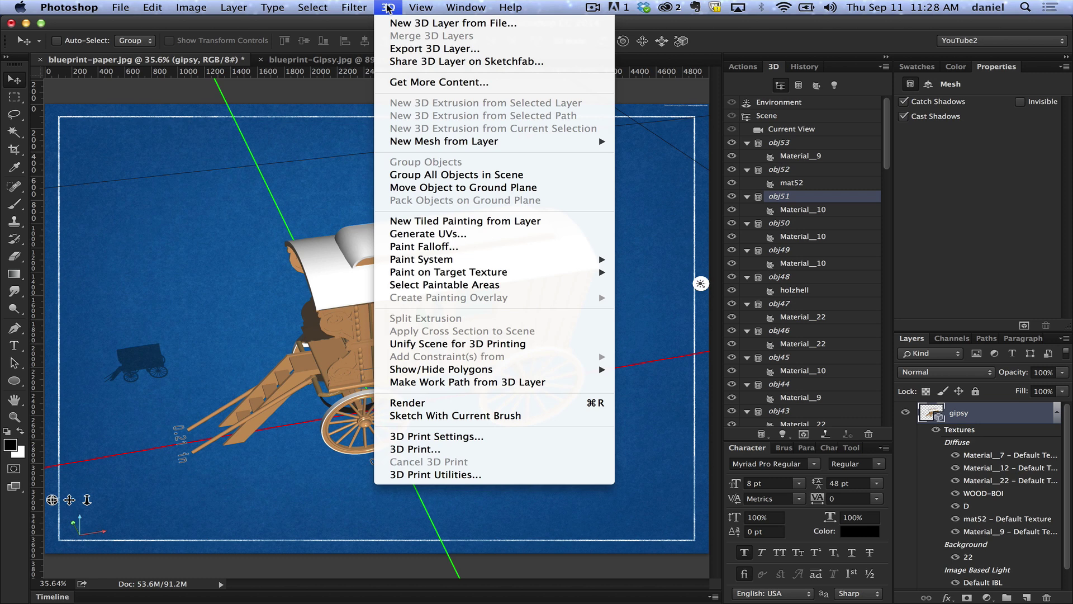
# Apply Unify Scene for 3D Printing to merge the meshes into obj53, then orbit the camera.
pyautogui.click(532, 344)
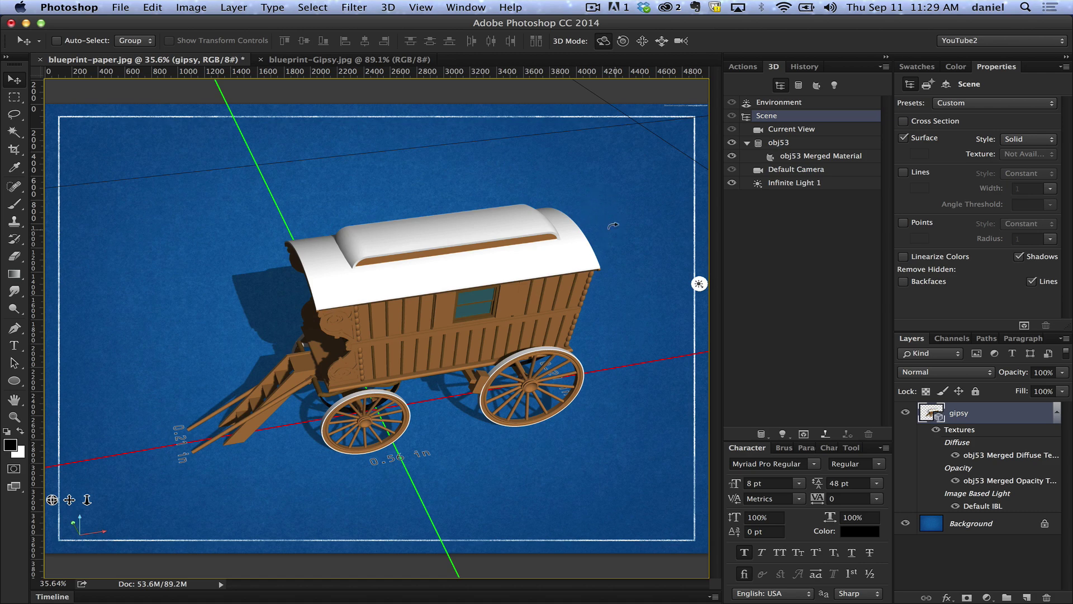
pyautogui.moveTo(613, 228); pyautogui.dragTo(634, 217)
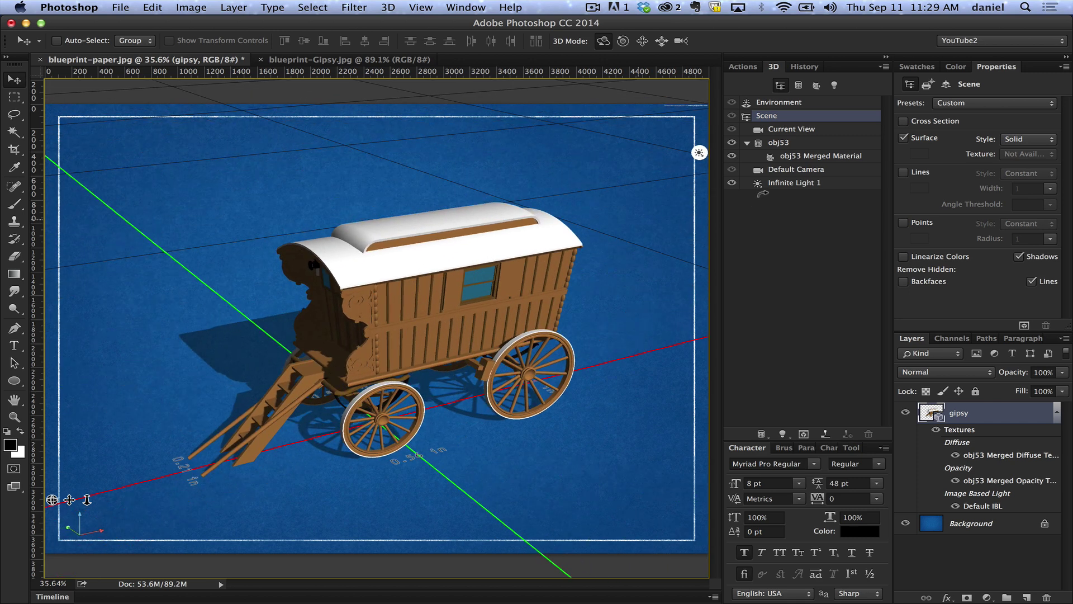
# Select obj53 Merged Material and choose Edit Texture for its Diffuse texture.
pyautogui.click(734, 142)
pyautogui.click(732, 142)
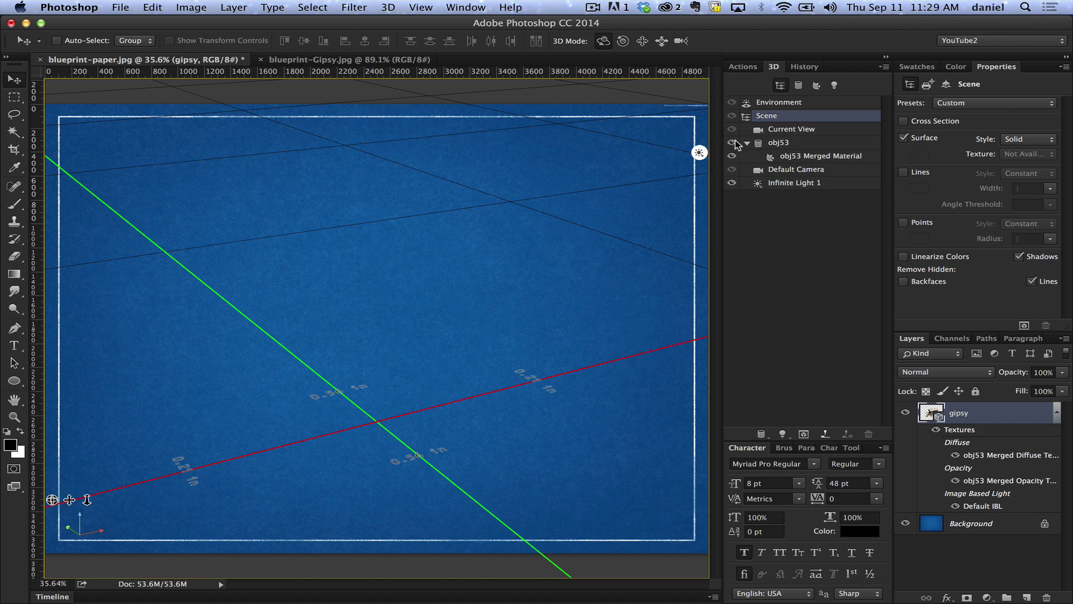
pyautogui.click(805, 156)
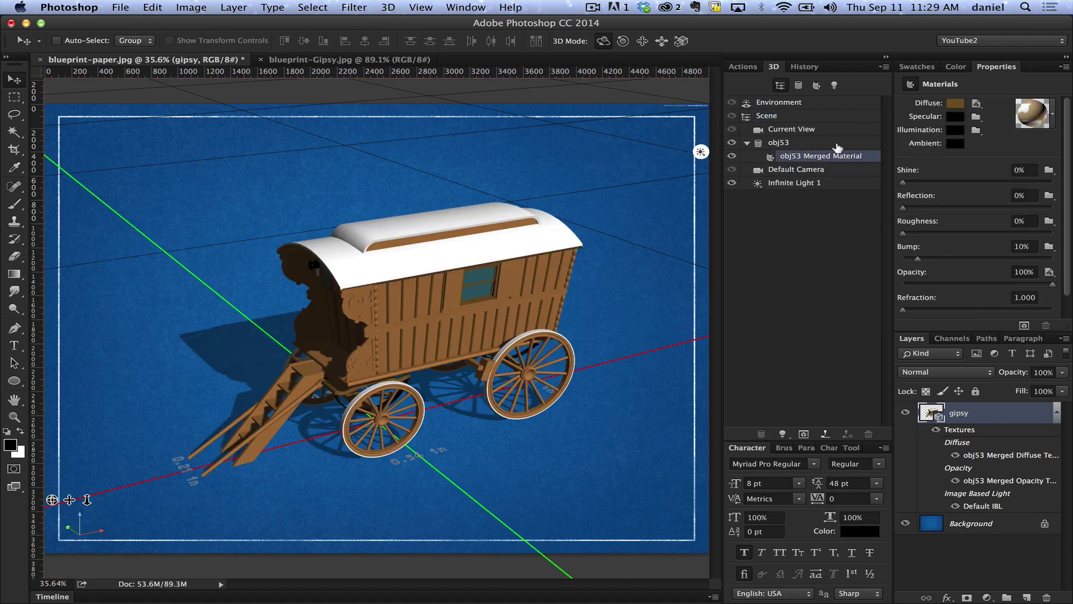
pyautogui.click(976, 103)
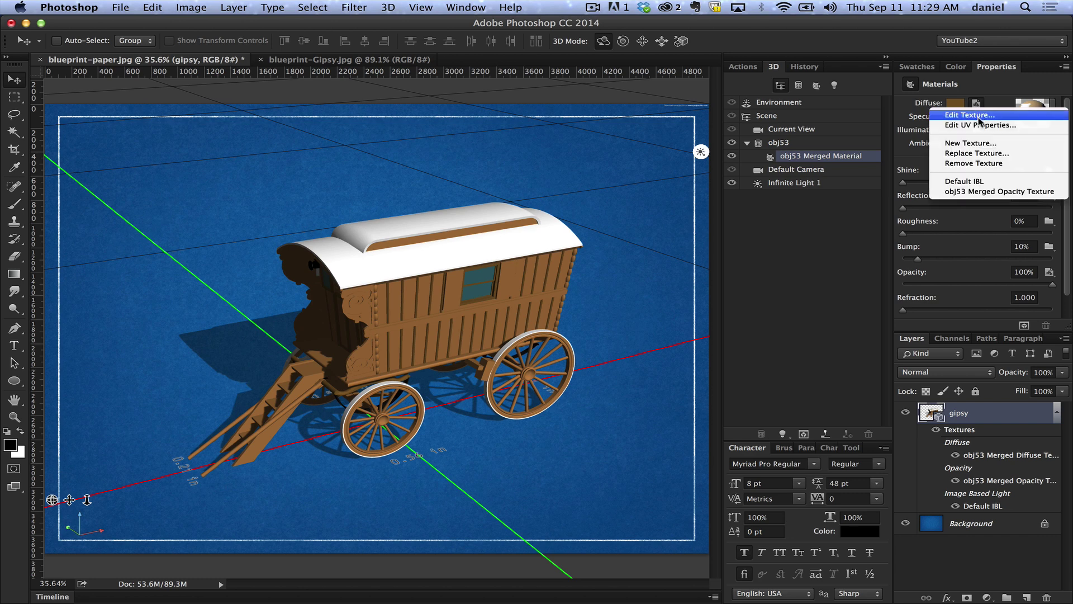
pyautogui.click(978, 116)
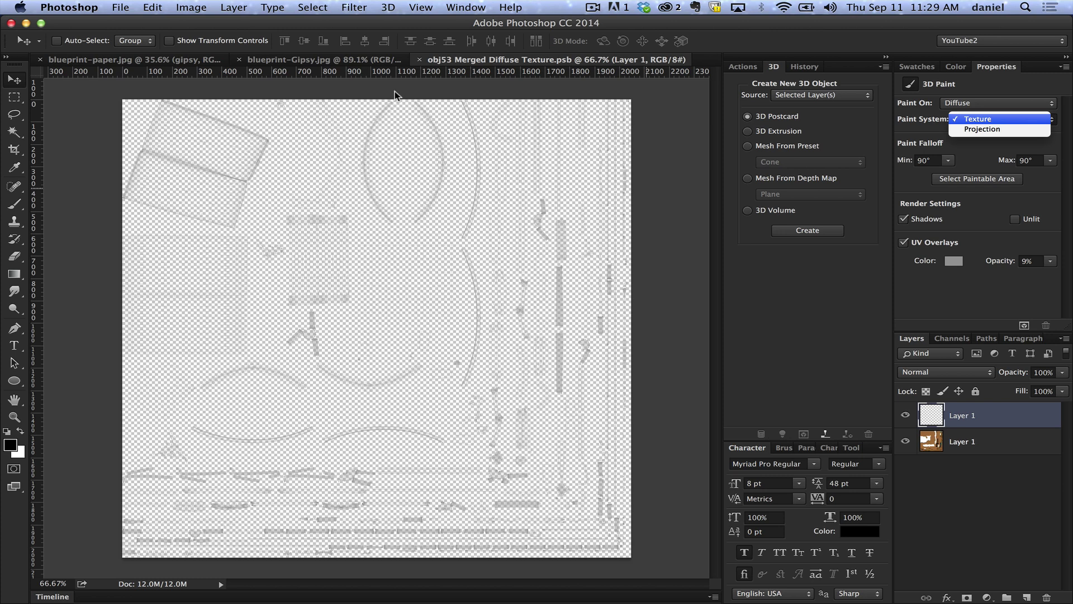
# Keep painting on Texture and close the obj53 Merged Diffuse Texture.psb document.
pyautogui.click(420, 63)
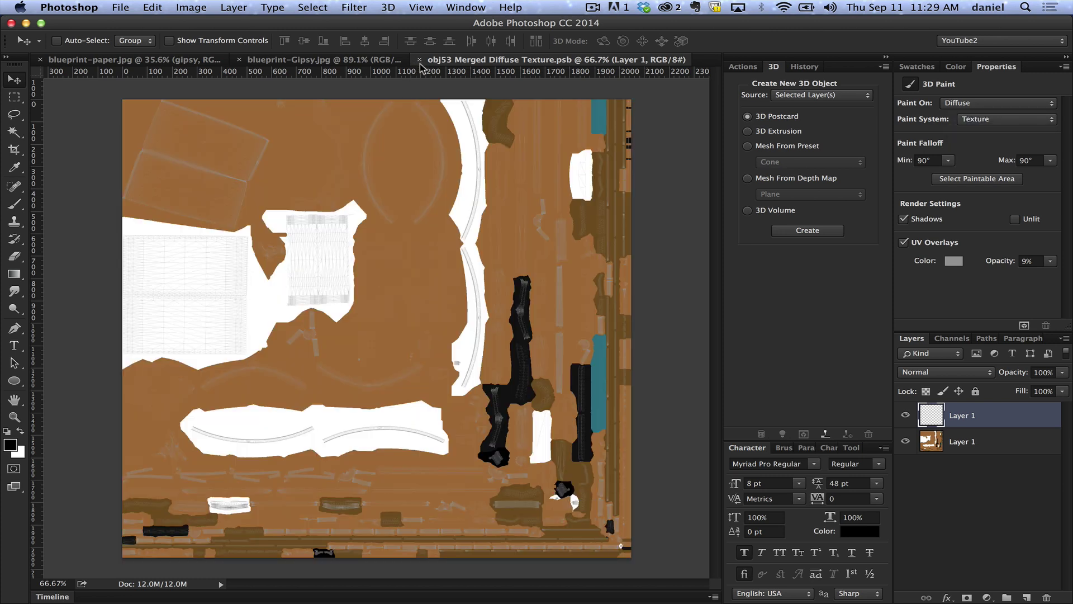
pyautogui.click(420, 60)
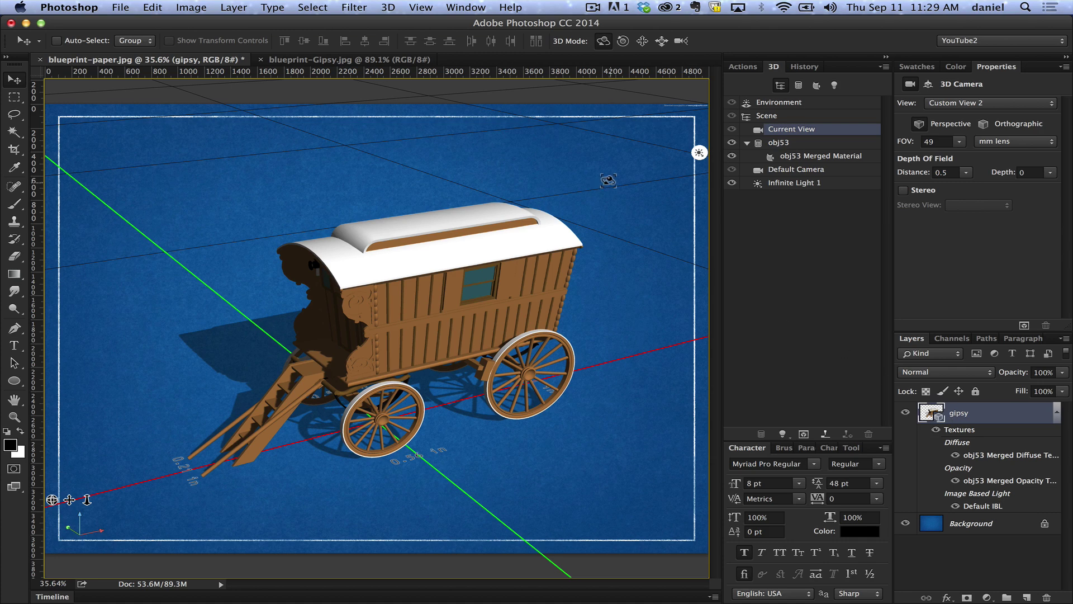
# Orbit, slide and dolly the camera to frame the whole wagon, then select the obj53 model.
pyautogui.moveTo(570, 161); pyautogui.dragTo(602, 172)
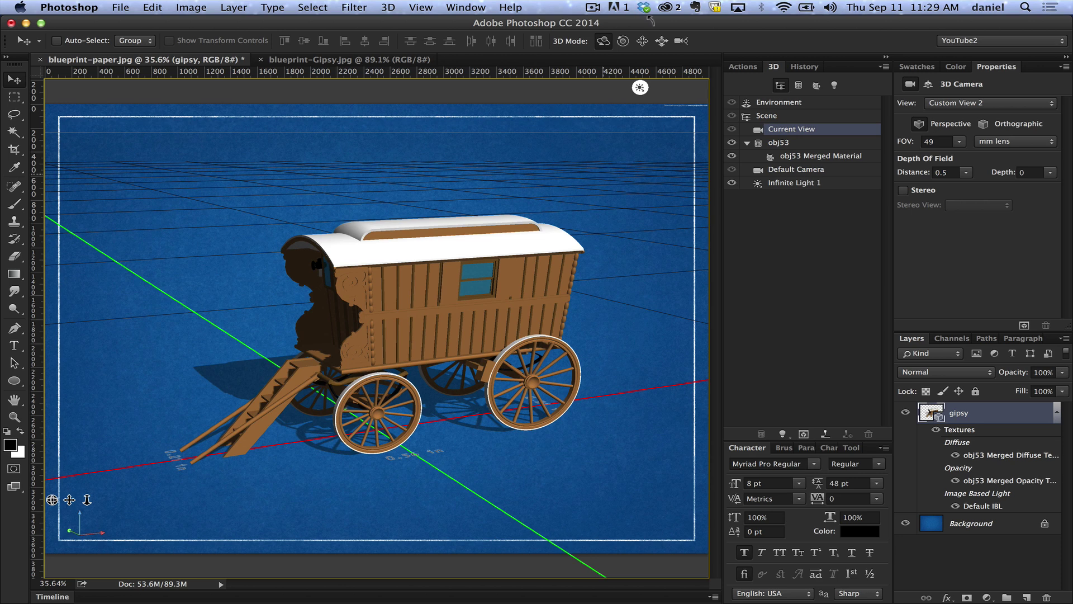
pyautogui.click(662, 41)
pyautogui.moveTo(583, 115); pyautogui.dragTo(657, 84)
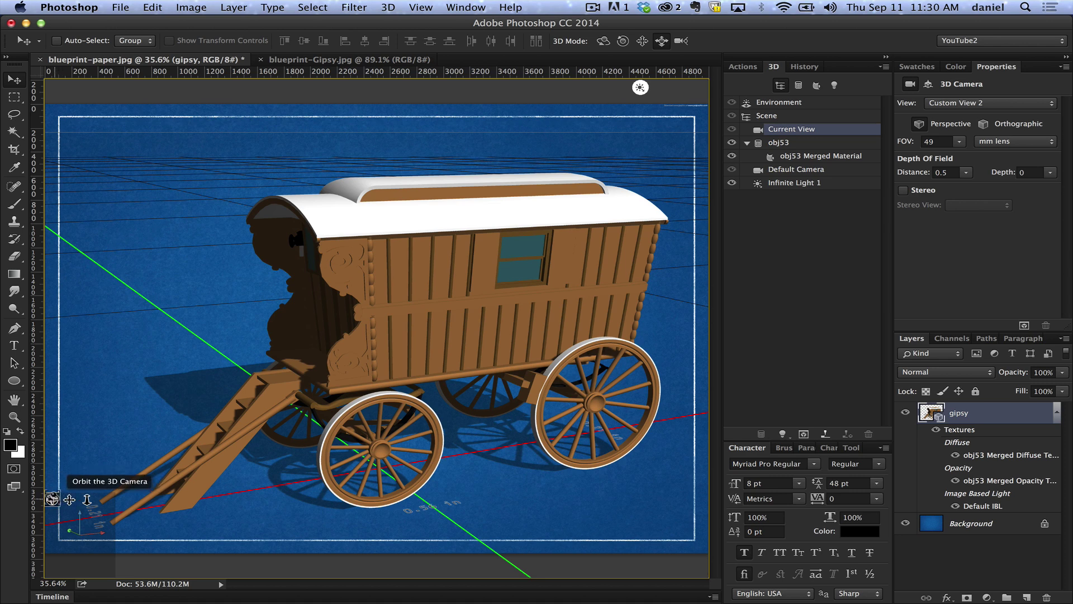
pyautogui.moveTo(44, 496); pyautogui.dragTo(58, 493)
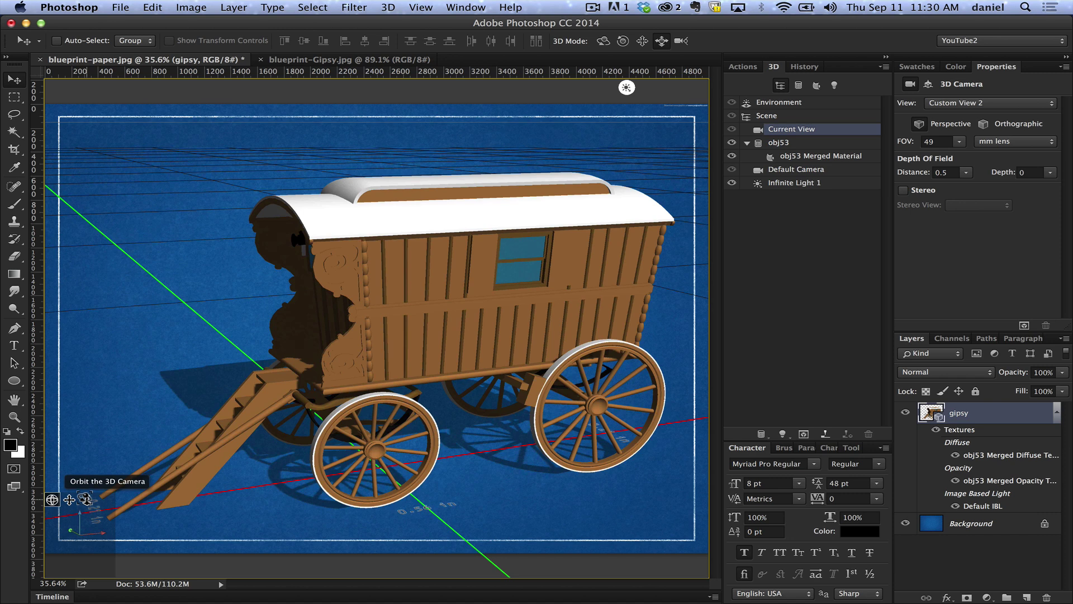
pyautogui.moveTo(85, 493)
pyautogui.mouseDown()
pyautogui.moveTo(82, 462)
pyautogui.moveTo(83, 495)
pyautogui.mouseUp()
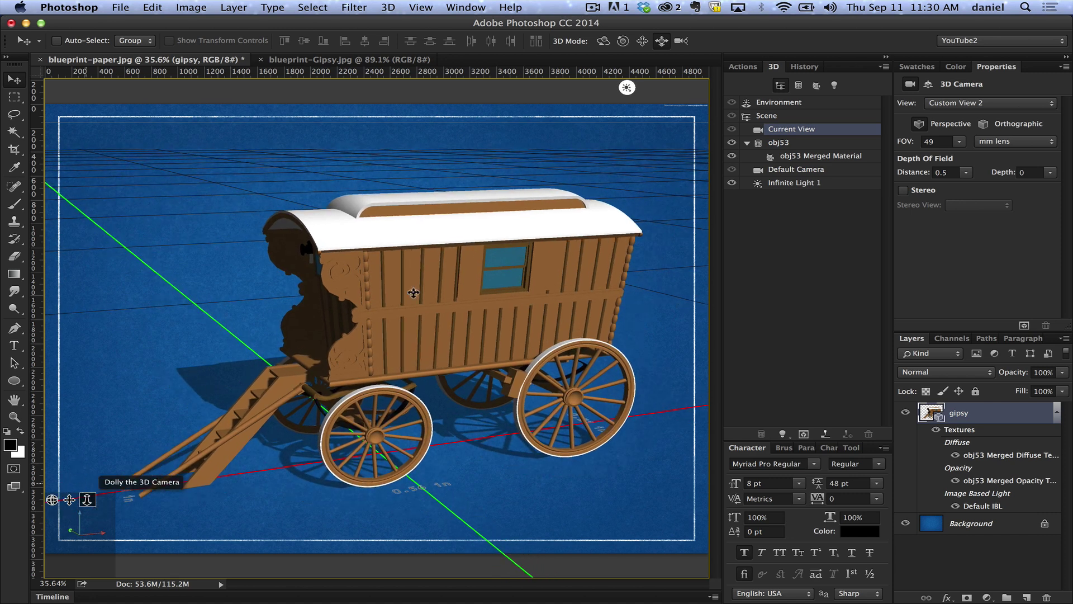
pyautogui.click(443, 282)
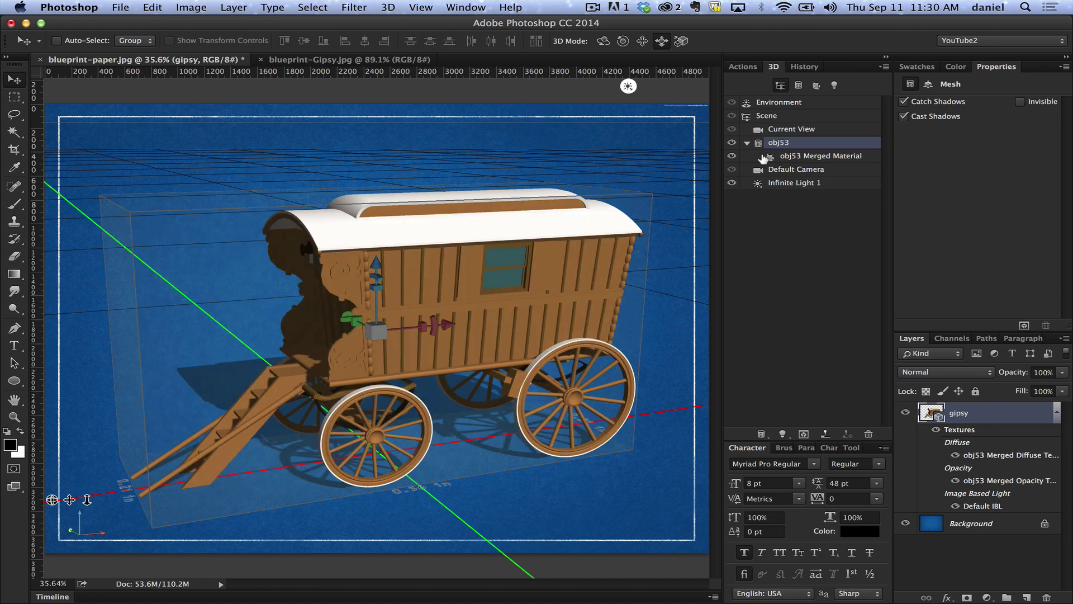
# Select Scene and apply the Line Illustration render preset, after briefly trying Depth Map.
pyautogui.click(762, 116)
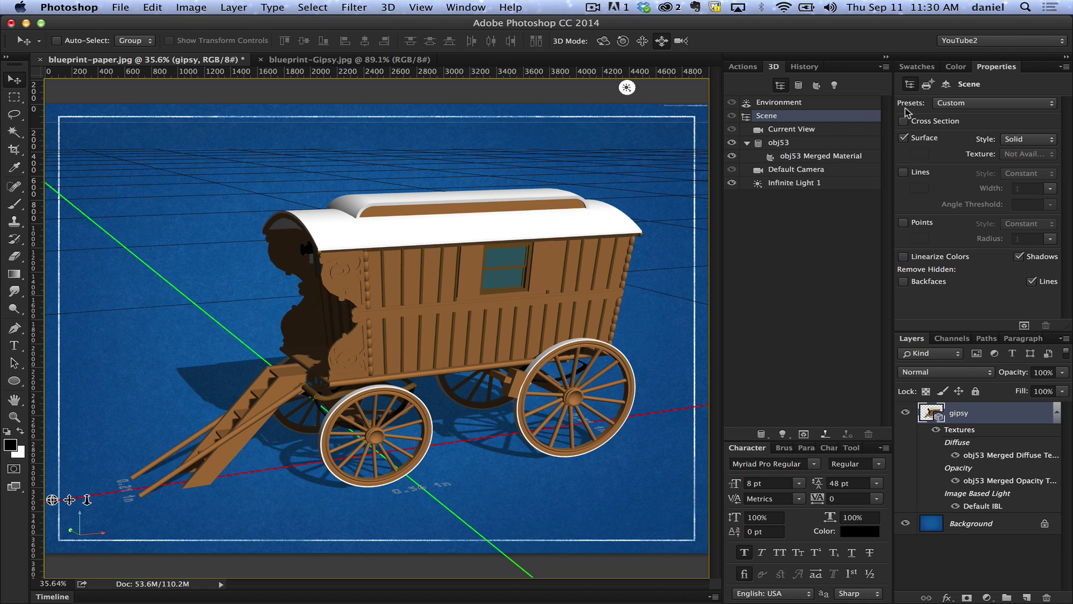
pyautogui.click(952, 106)
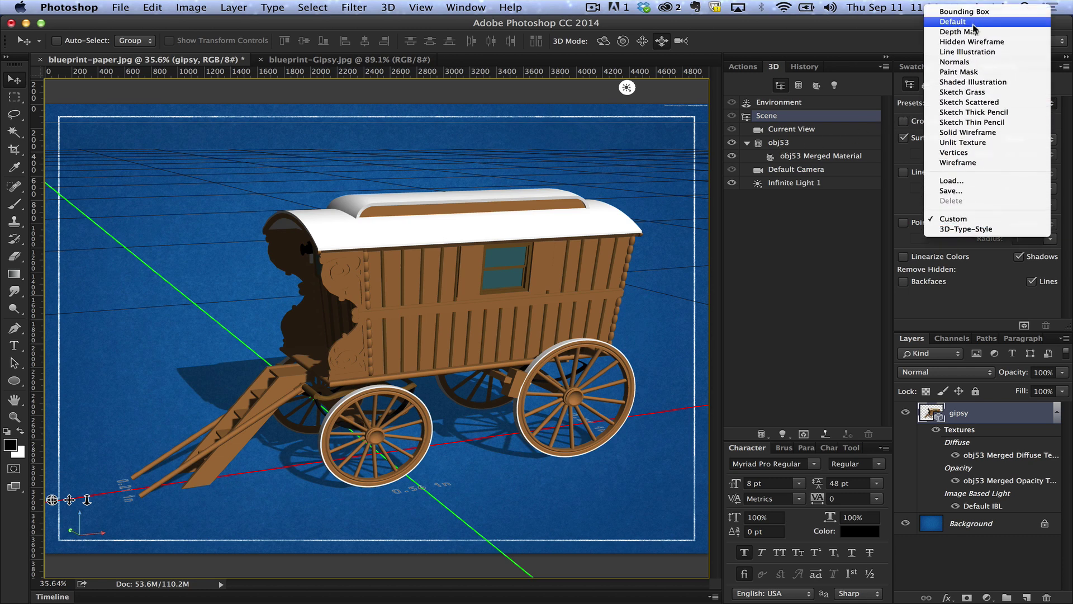
pyautogui.click(973, 28)
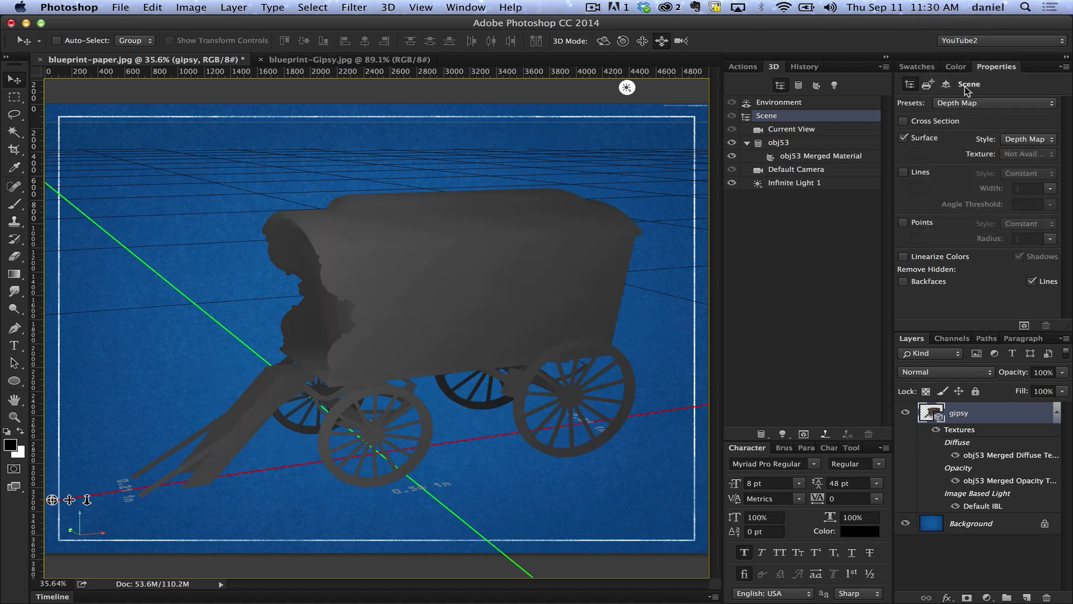
pyautogui.click(971, 104)
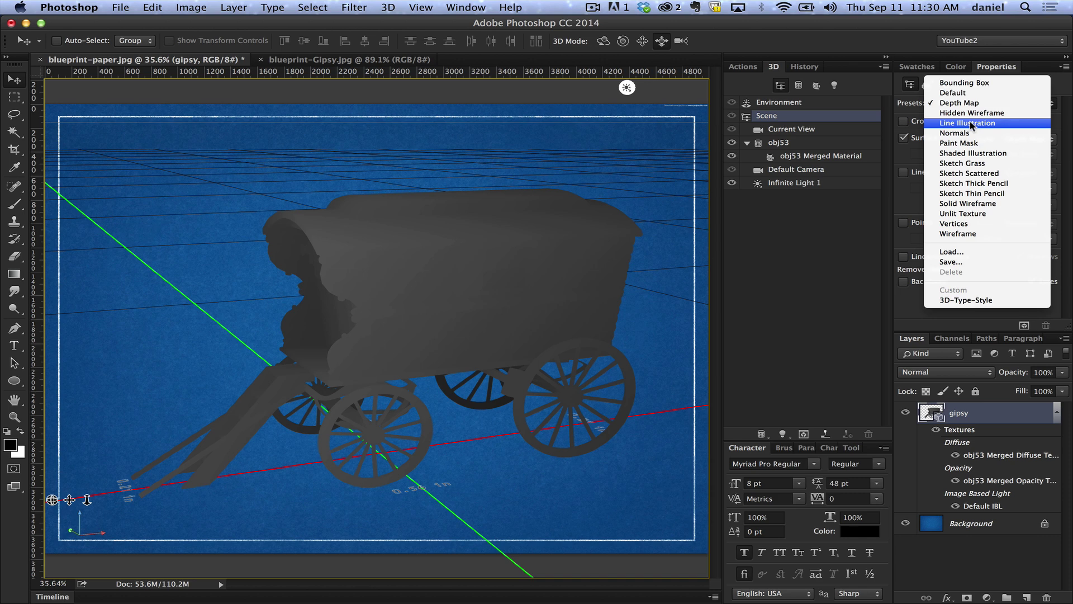
pyautogui.click(973, 123)
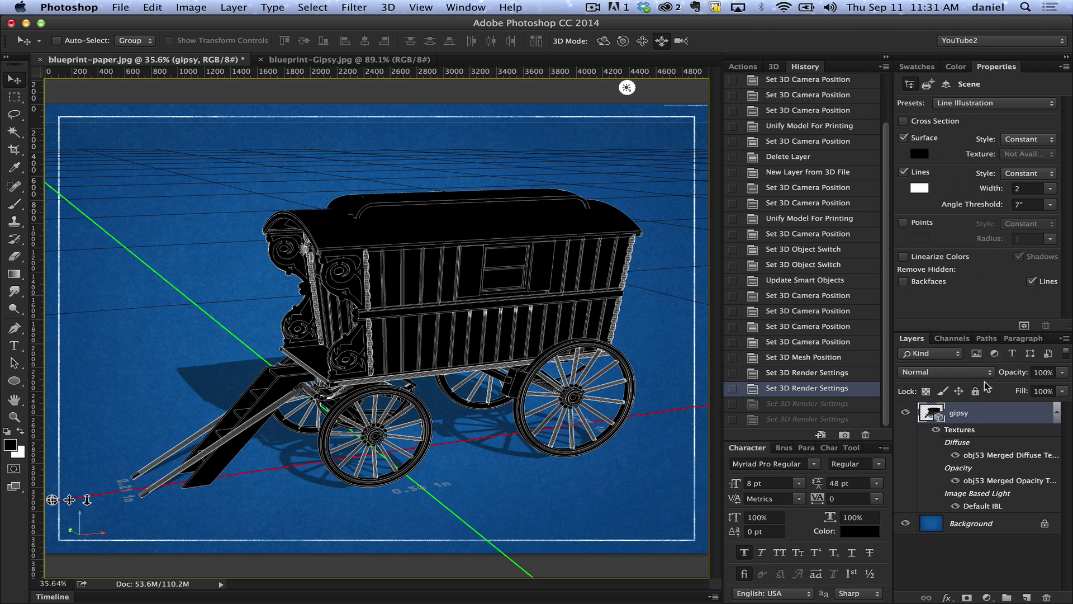
# Set the gipsy layer to Screen blending, then slide and pan the camera to enlarge the wagon.
pyautogui.click(952, 372)
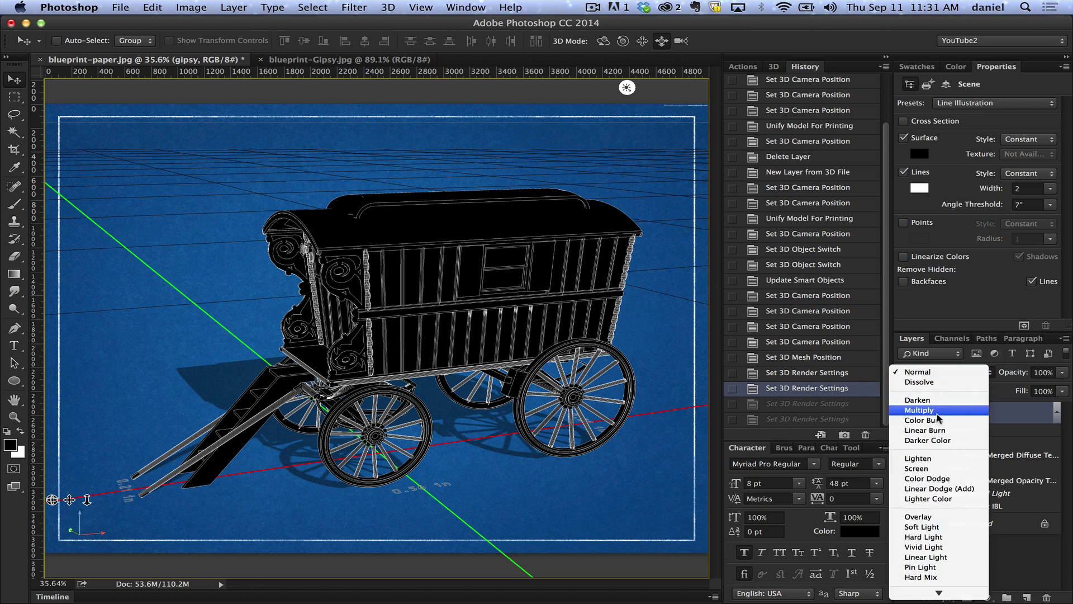
pyautogui.click(923, 468)
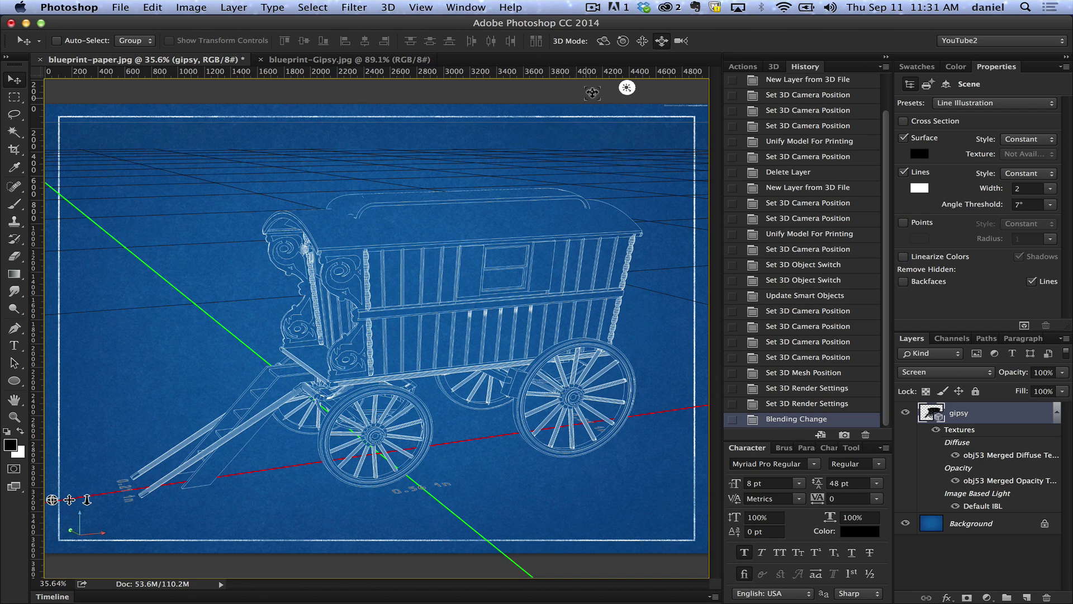
pyautogui.click(662, 42)
pyautogui.moveTo(578, 147); pyautogui.dragTo(589, 193)
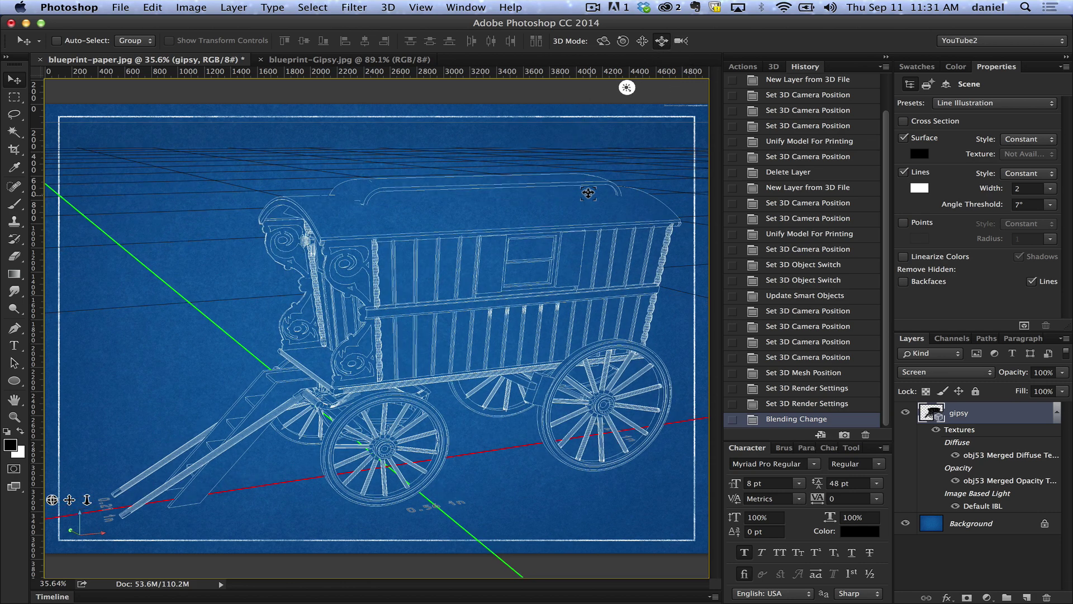
pyautogui.click(643, 41)
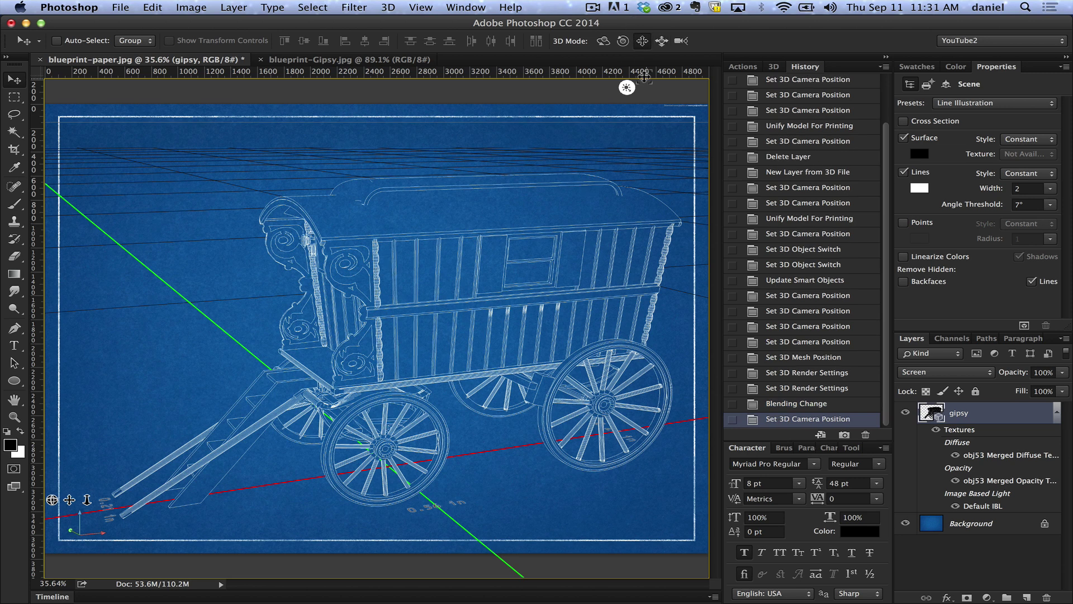
pyautogui.moveTo(652, 90); pyautogui.dragTo(646, 84)
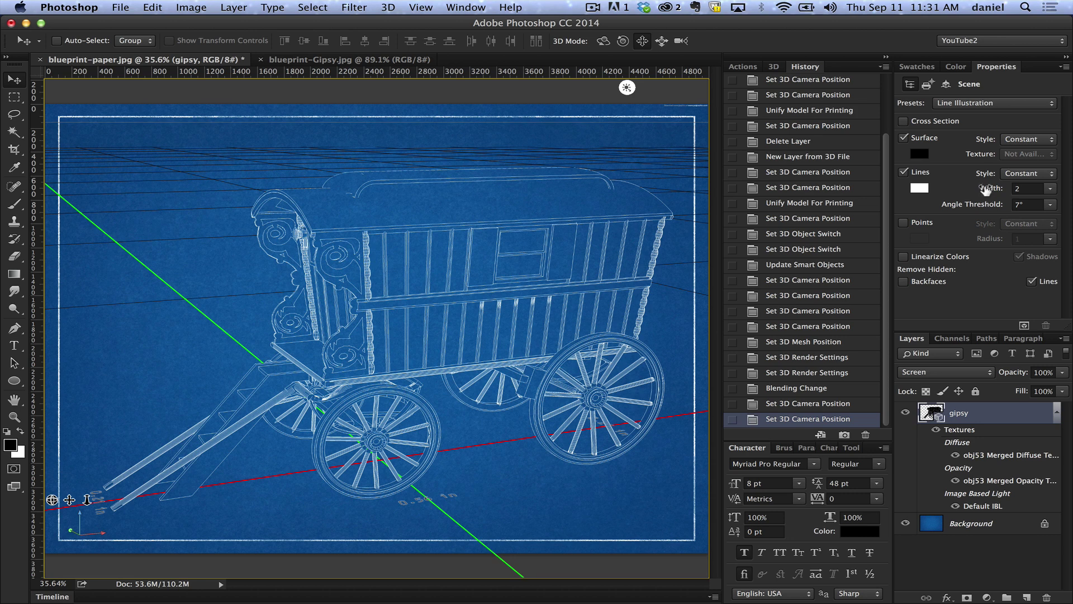
# Raise the wagon's outline width from 2 to 3 and its angle threshold to 20°.
pyautogui.moveTo(986, 191); pyautogui.dragTo(988, 190)
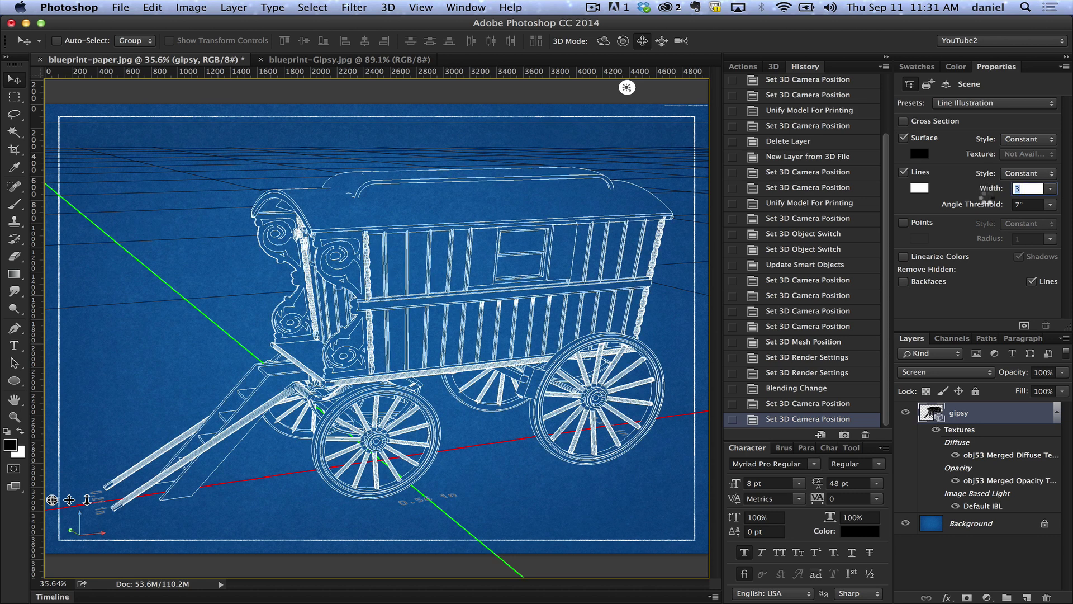
pyautogui.moveTo(981, 203)
pyautogui.mouseDown()
pyautogui.moveTo(965, 202)
pyautogui.moveTo(985, 200)
pyautogui.mouseUp()
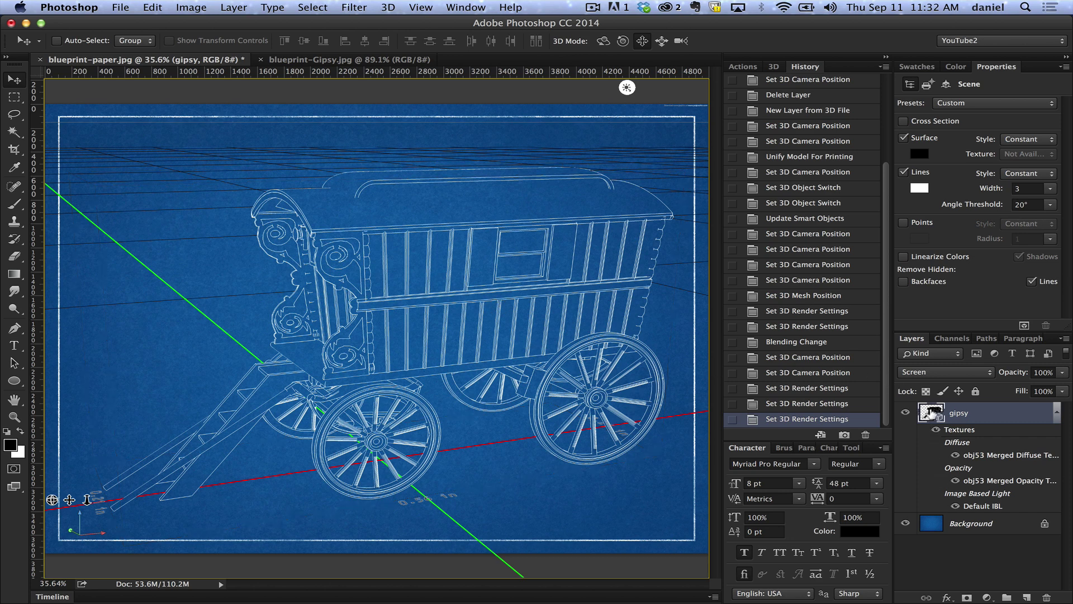
# Load the wagon's selection from the gipsy layer and add a new layer beneath it.
pyautogui.keyDown('super'); pyautogui.click(935, 414); pyautogui.keyUp('super')
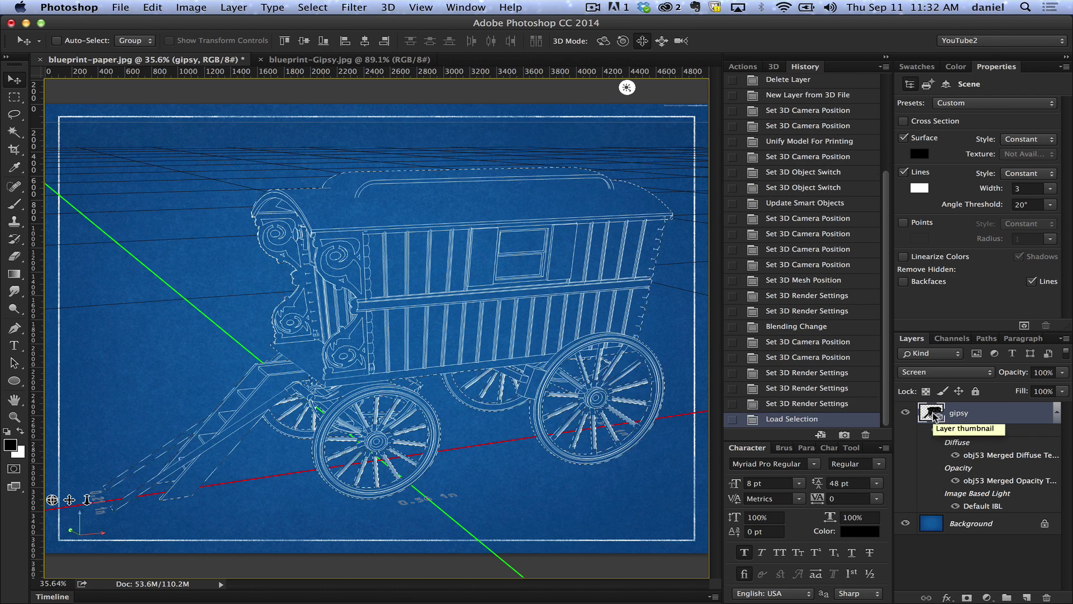
pyautogui.click(1027, 597)
pyautogui.moveTo(980, 414); pyautogui.dragTo(986, 498)
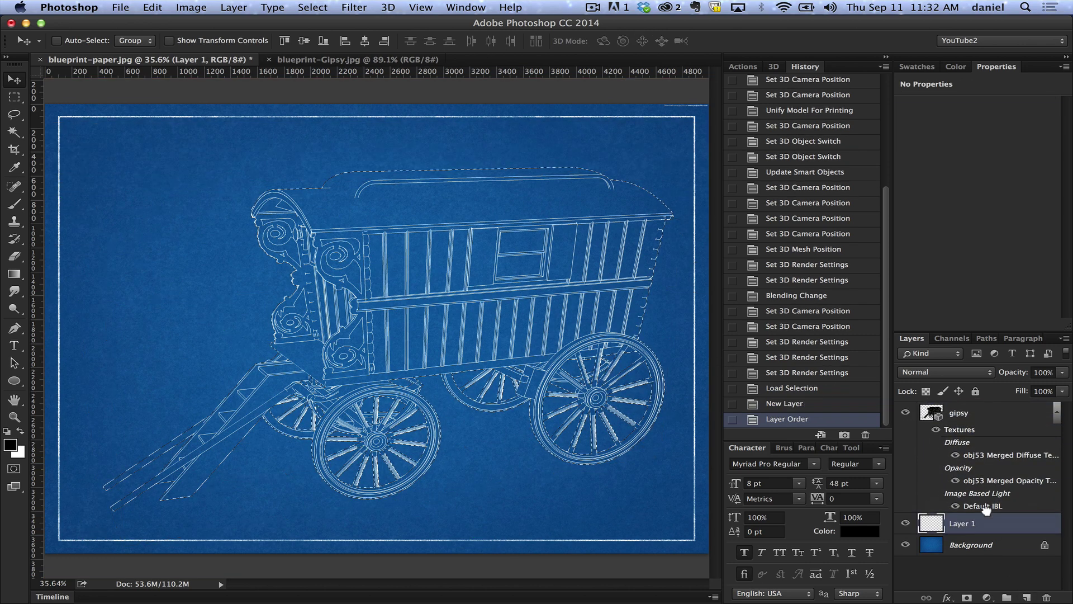
pyautogui.click(1053, 412)
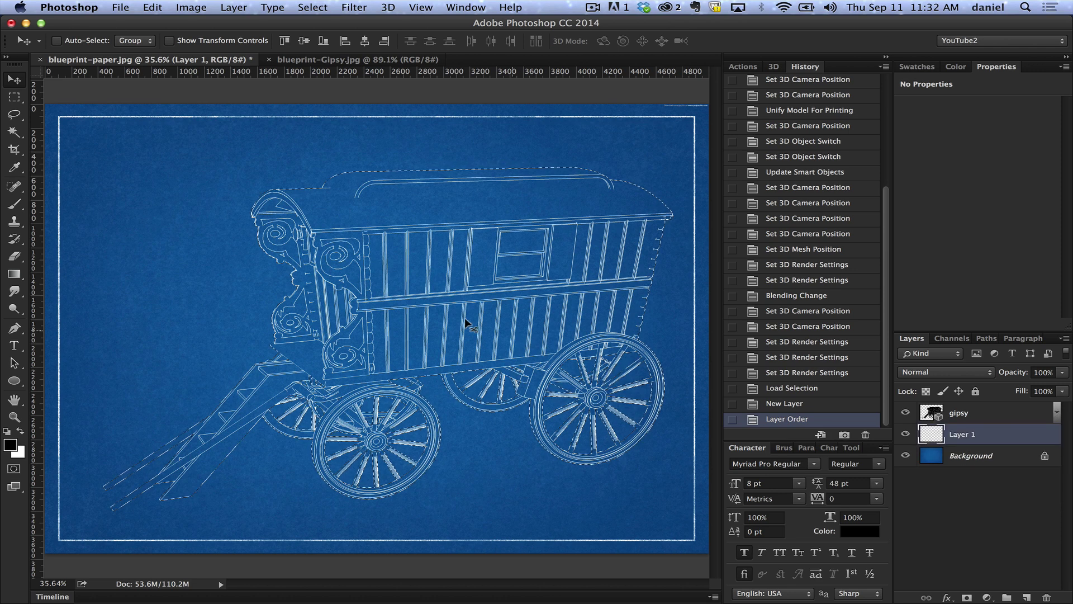
# Fill the wagon selection with white using the Paint Bucket, then deselect.
pyautogui.moveTo(14, 274); pyautogui.dragTo(52, 283)
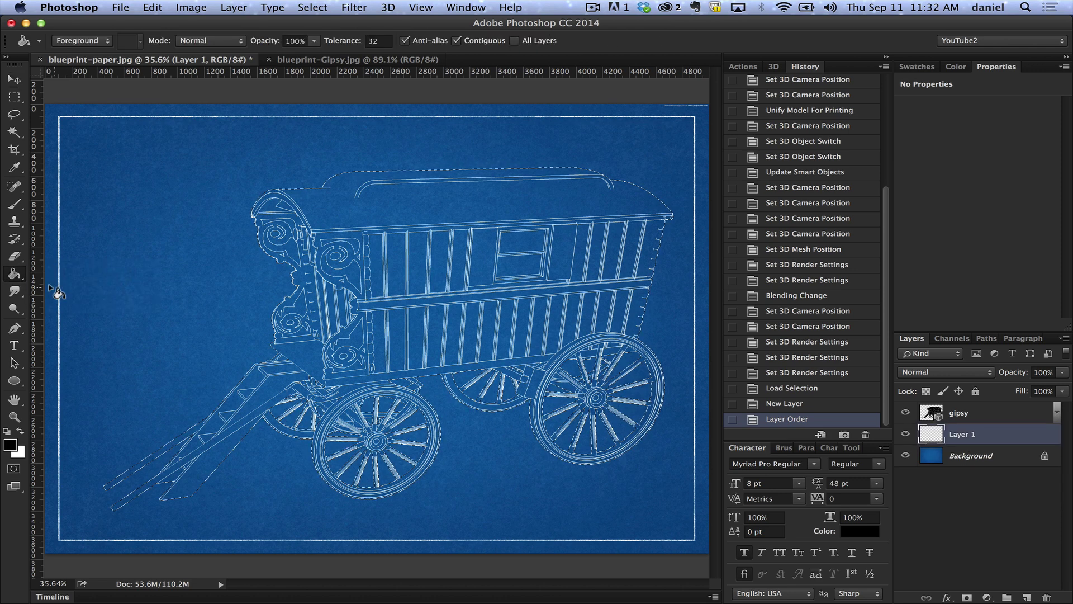
pyautogui.click(21, 431)
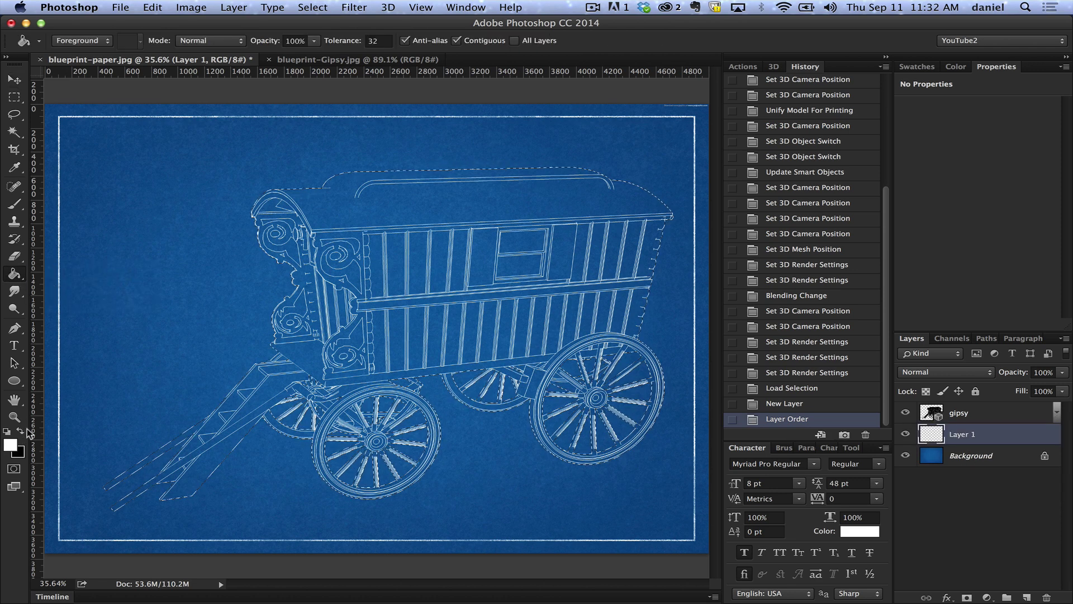
pyautogui.click(374, 266)
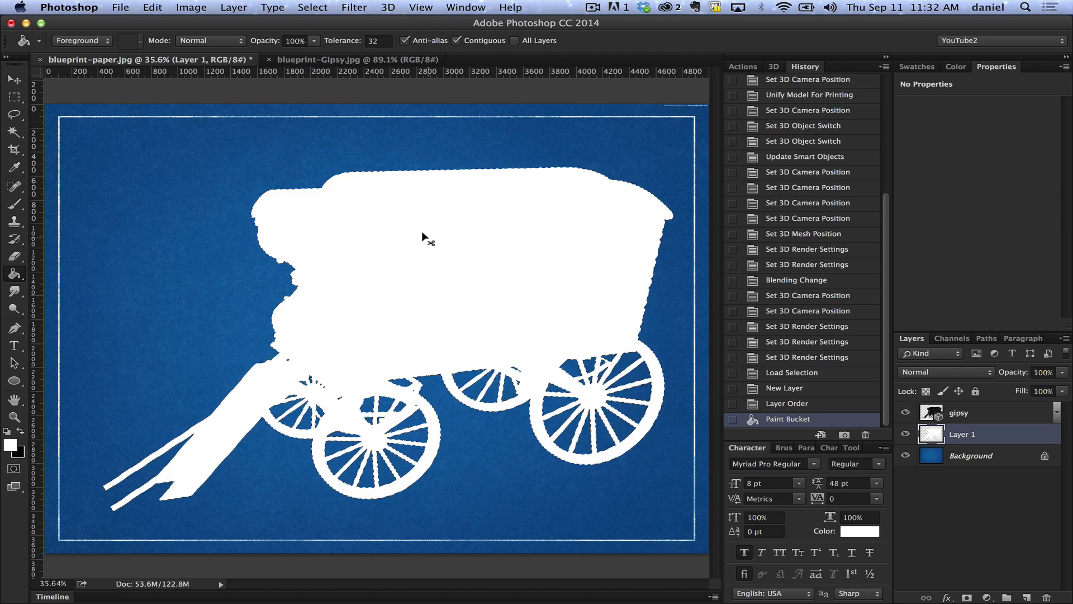
pyautogui.hotkey('ctrl', 'd')
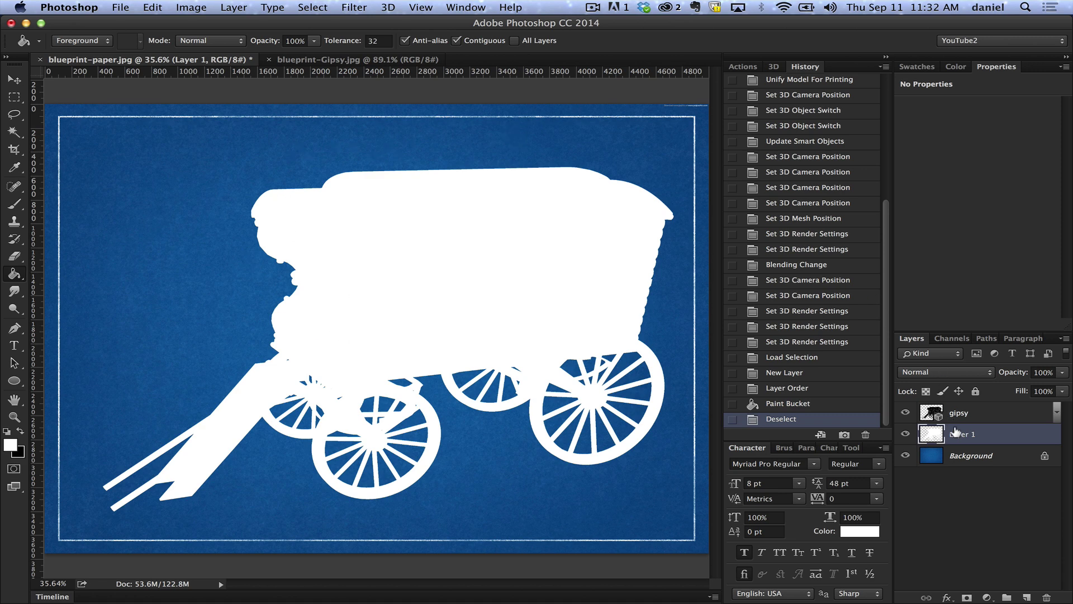
# Set Layer 1 to Overlay blending and lower its Fill to 42%.
pyautogui.click(950, 373)
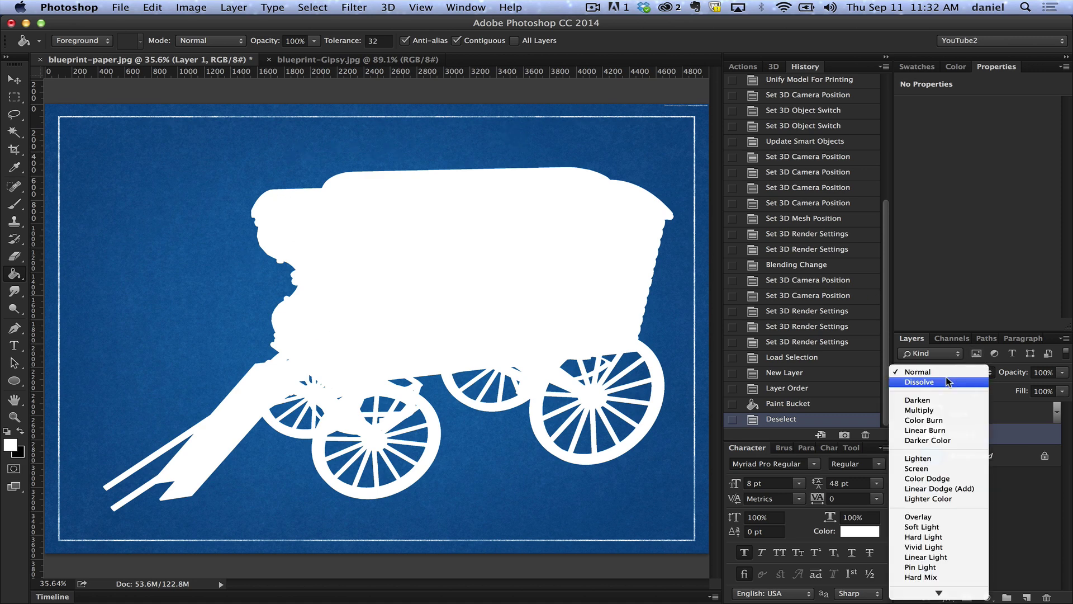
pyautogui.click(944, 515)
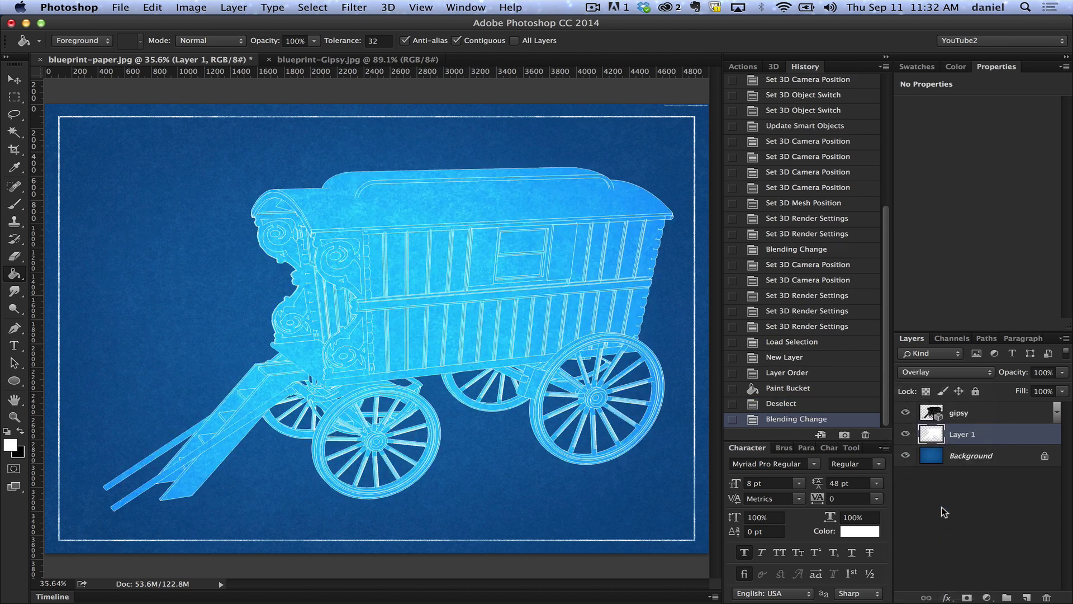
pyautogui.moveTo(1019, 391); pyautogui.dragTo(974, 392)
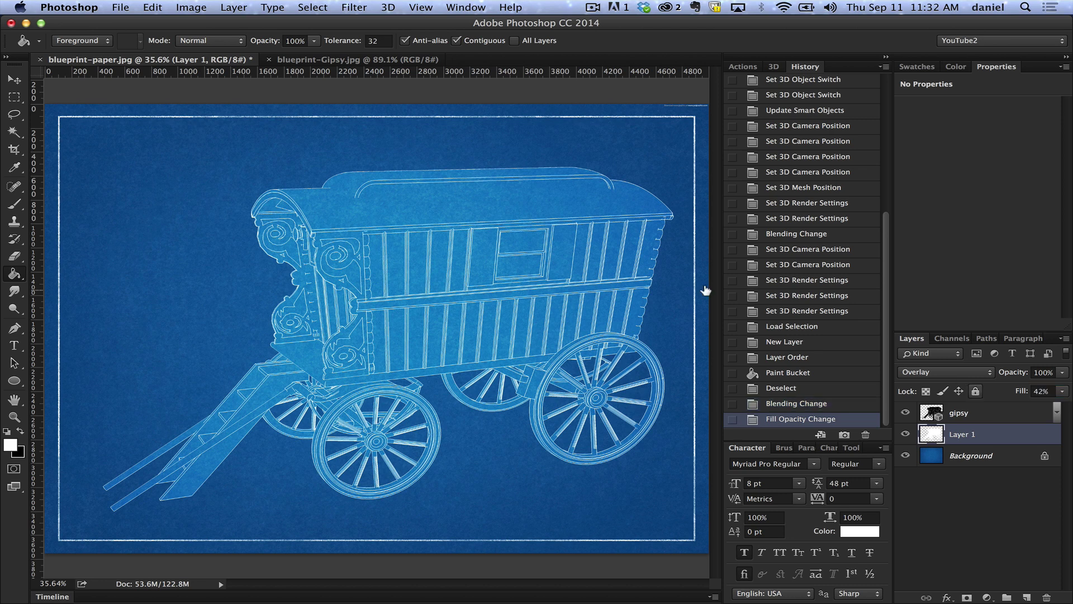